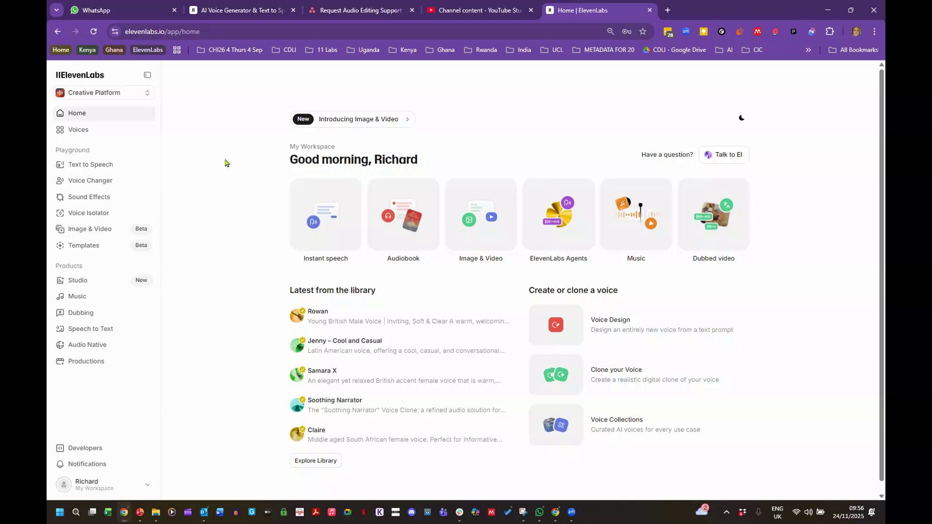
Start a new Professional Voice Clone from the Voices page, reviewing the recording tips before creating it.
left_click(103, 133)
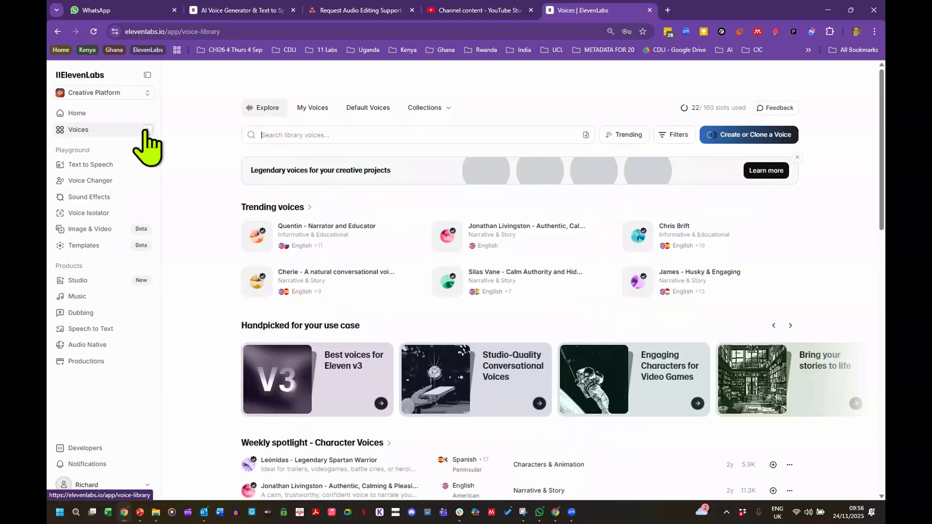
left_click(146, 130)
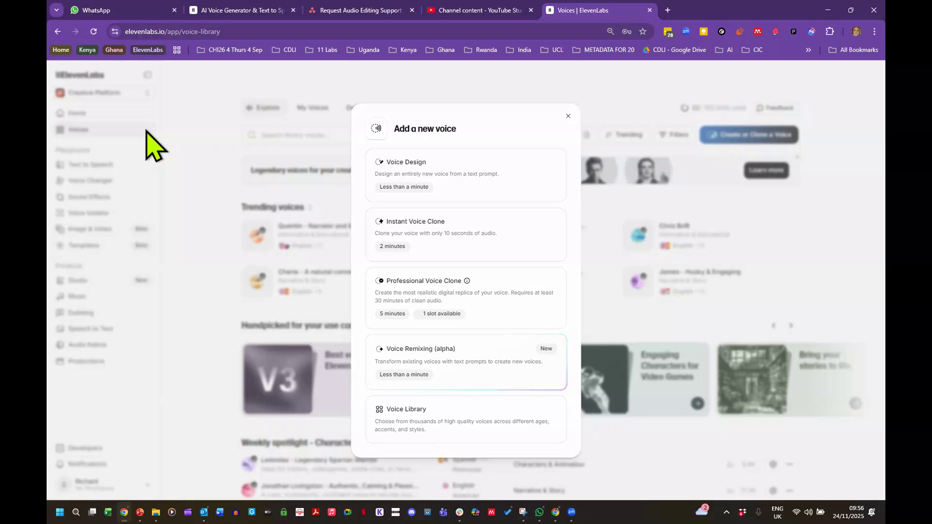
left_click(488, 290)
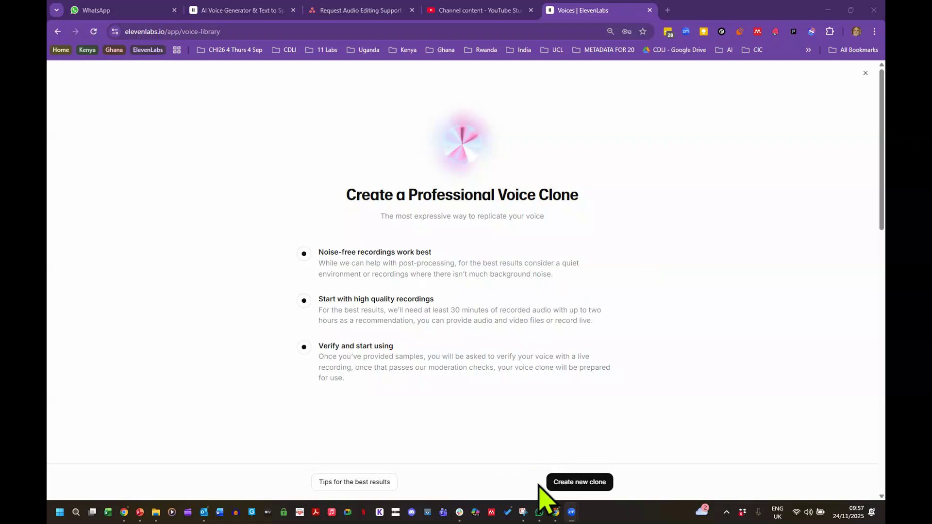
left_click(580, 484)
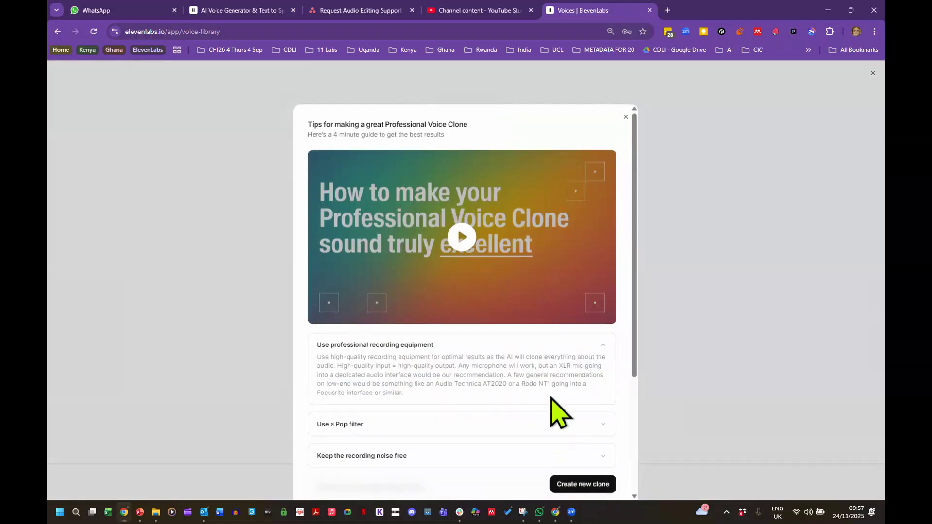
scroll(559, 412, "down", 3)
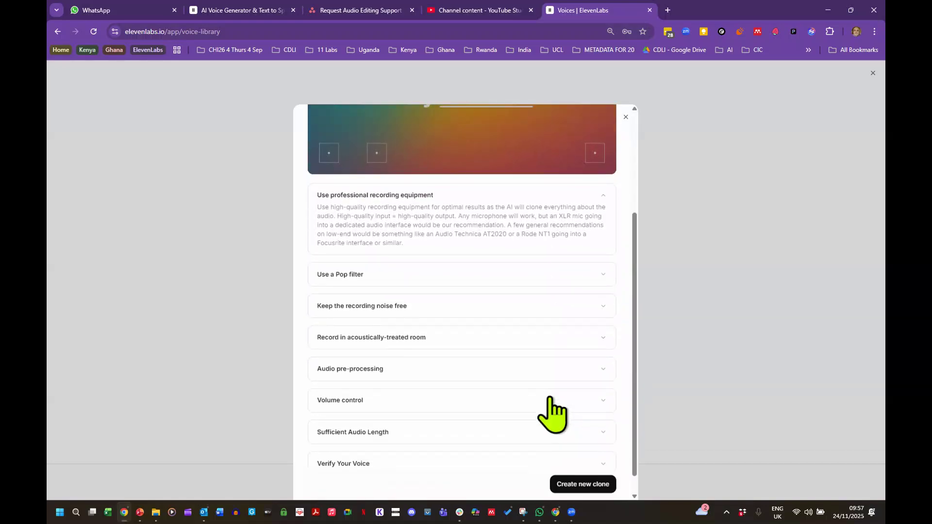
scroll(552, 413, "down", 1)
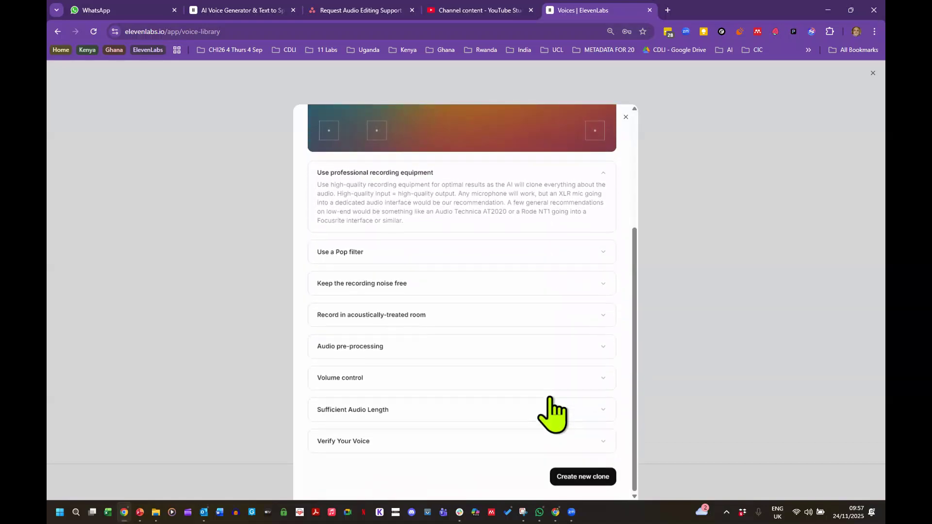
left_click(565, 478)
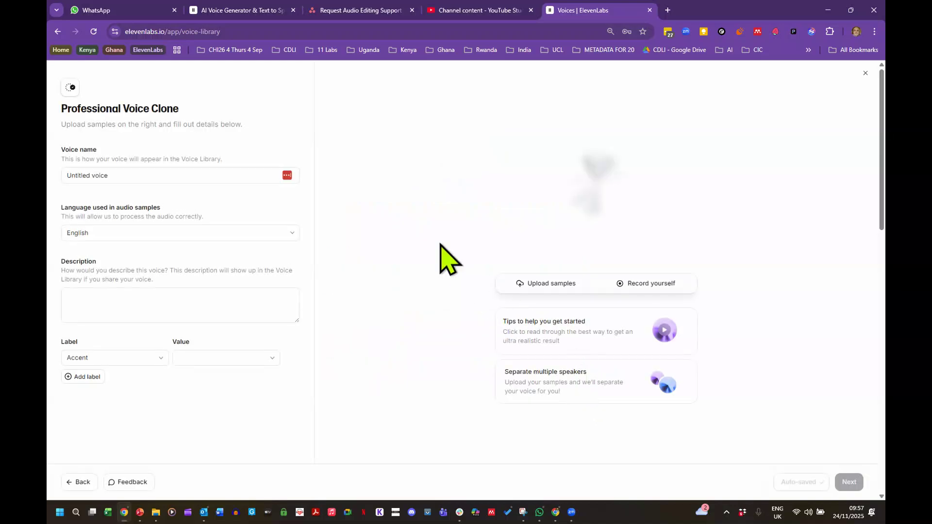
Name the voice with the speaker's first name followed by "Pro Voice".
left_click(146, 175)
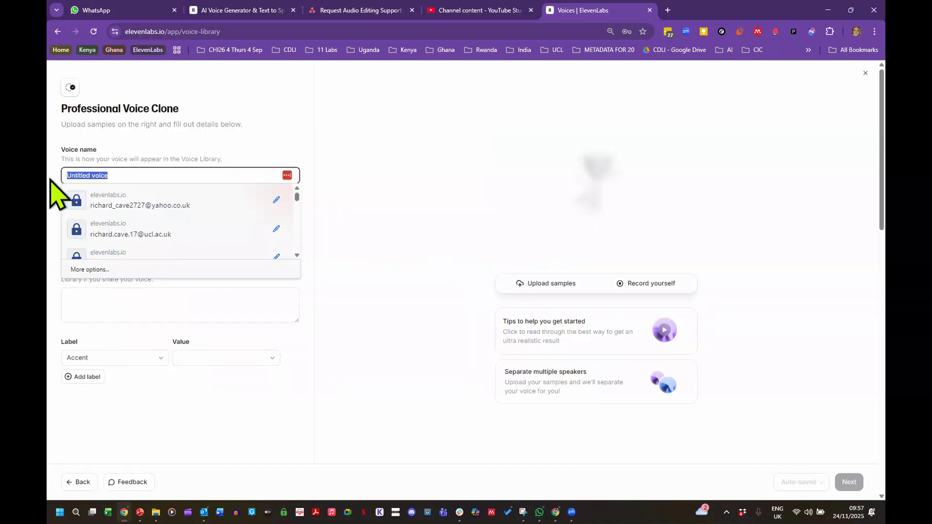
type("Rich")
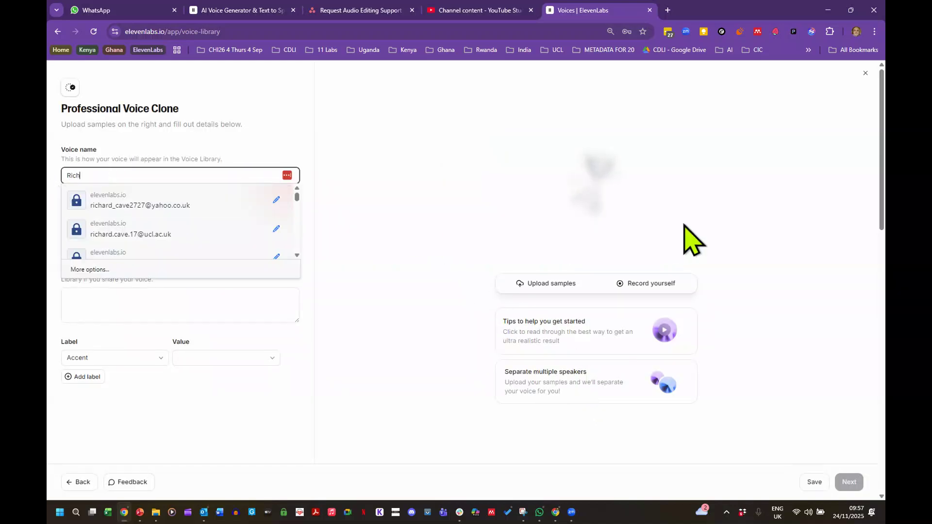
type("ard Pro Voice")
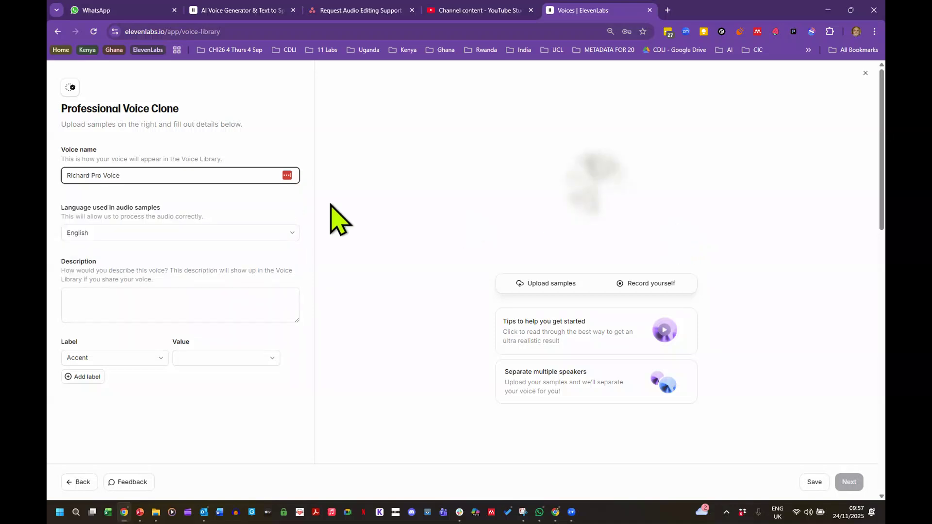
Browse the languages offered for the audio samples, leaving English selected.
left_click(216, 236)
scroll(216, 281, "down", 5)
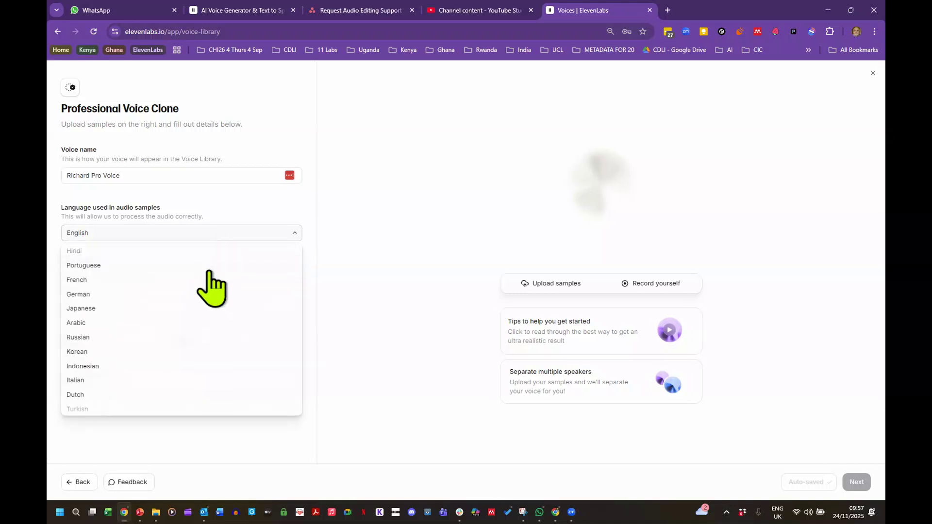
scroll(209, 273, "down", 2)
scroll(210, 286, "up", 7)
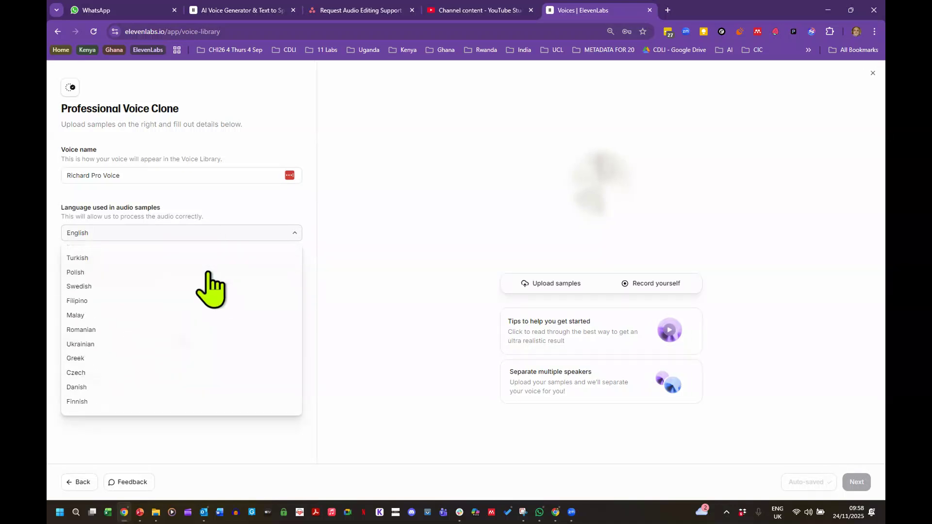
left_click(238, 209)
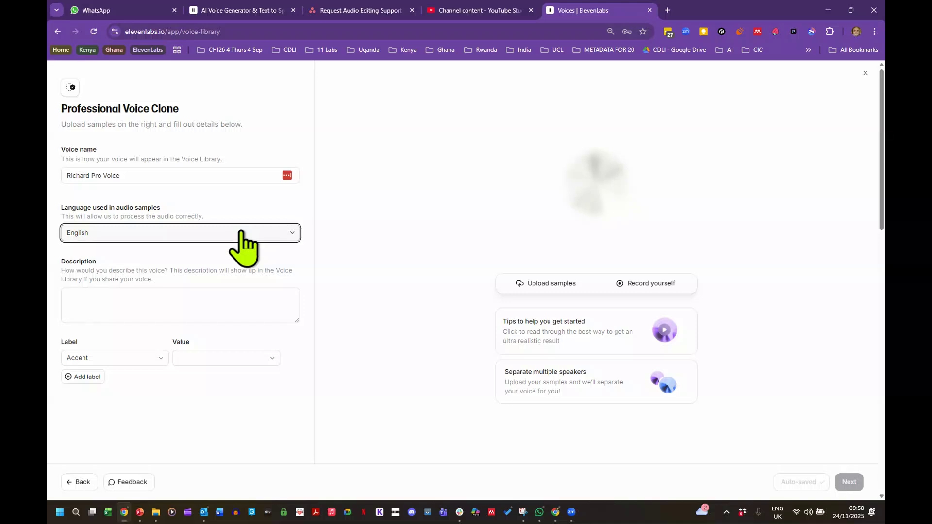
Set the voice's Accent label to British, leaving the description empty.
left_click(220, 294)
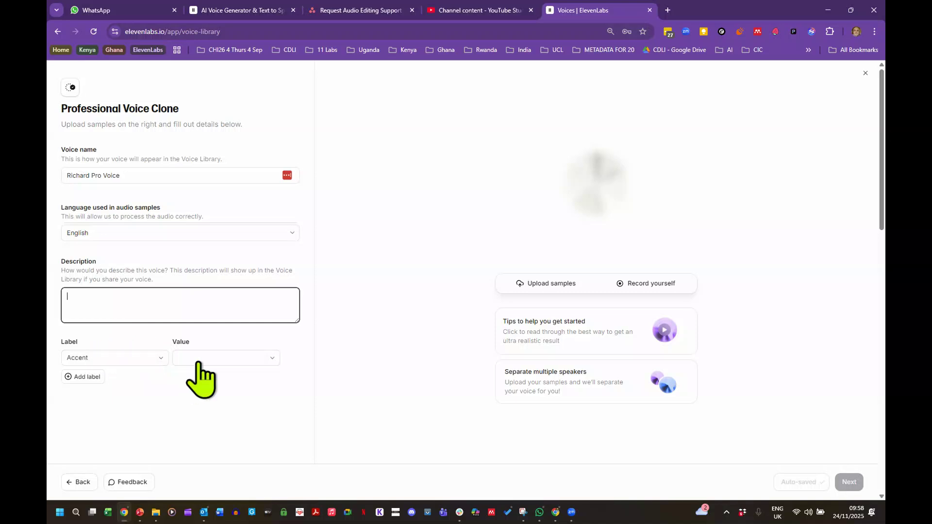
left_click(234, 360)
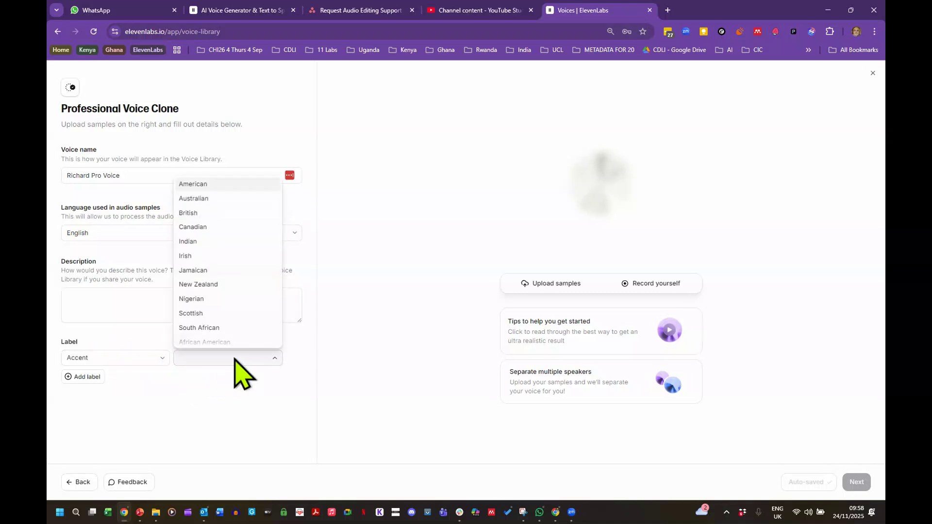
left_click(225, 213)
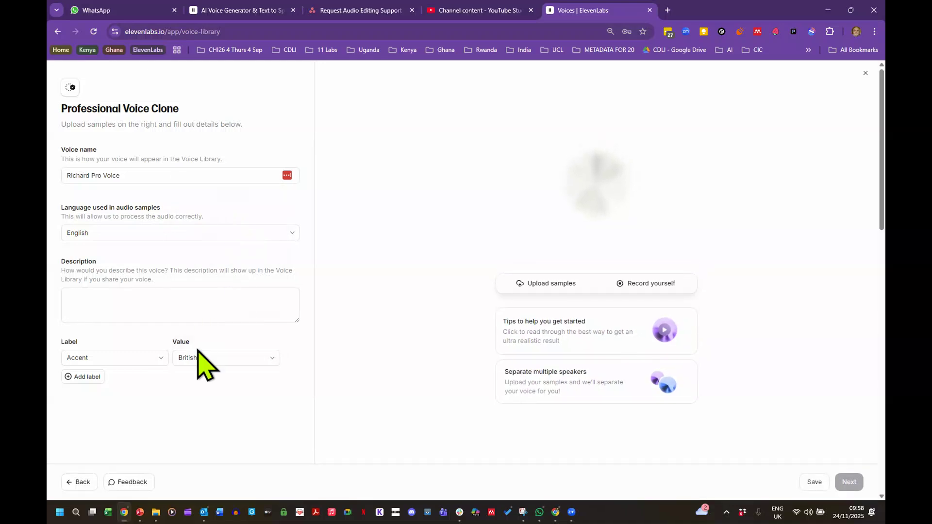
Add a Gender label to the voice and set its value to Male.
left_click(91, 378)
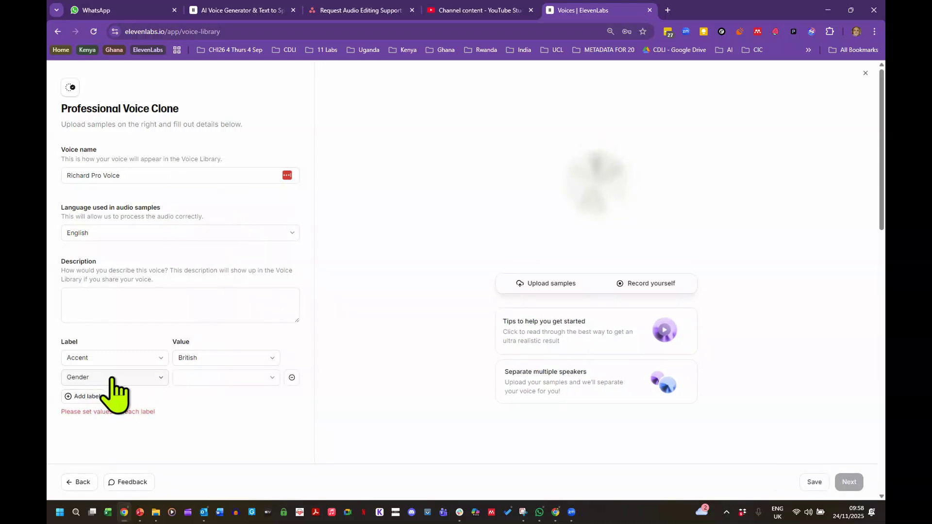
left_click(113, 381)
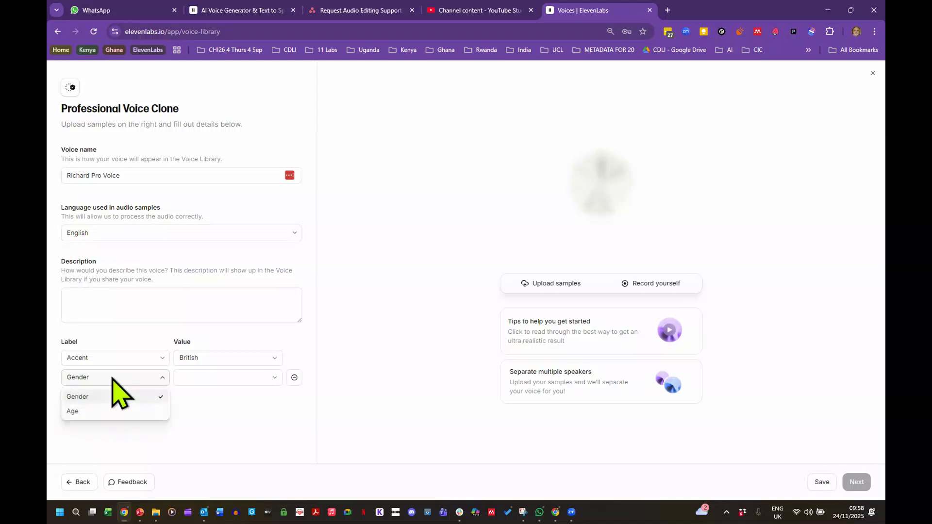
left_click(113, 397)
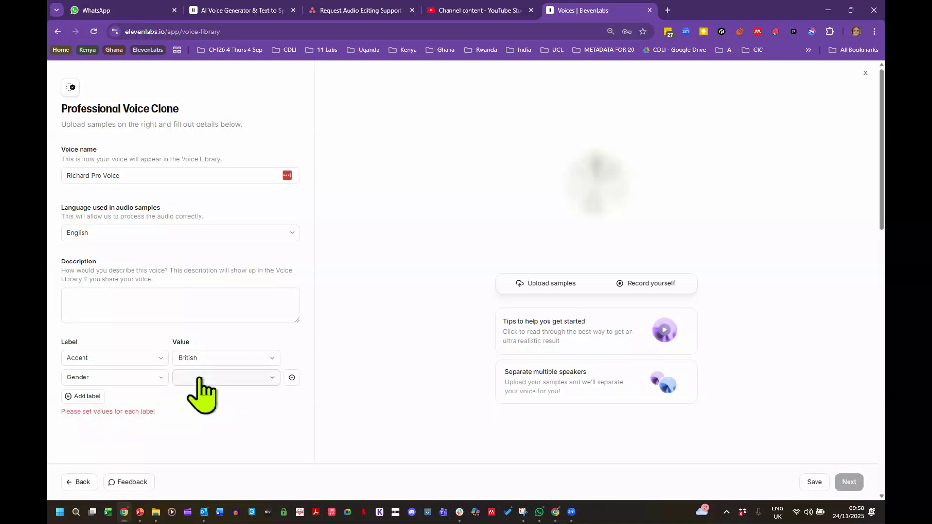
left_click(201, 379)
left_click(203, 398)
Add an Age label to the voice and set its value to Middle Aged.
left_click(87, 397)
left_click(116, 397)
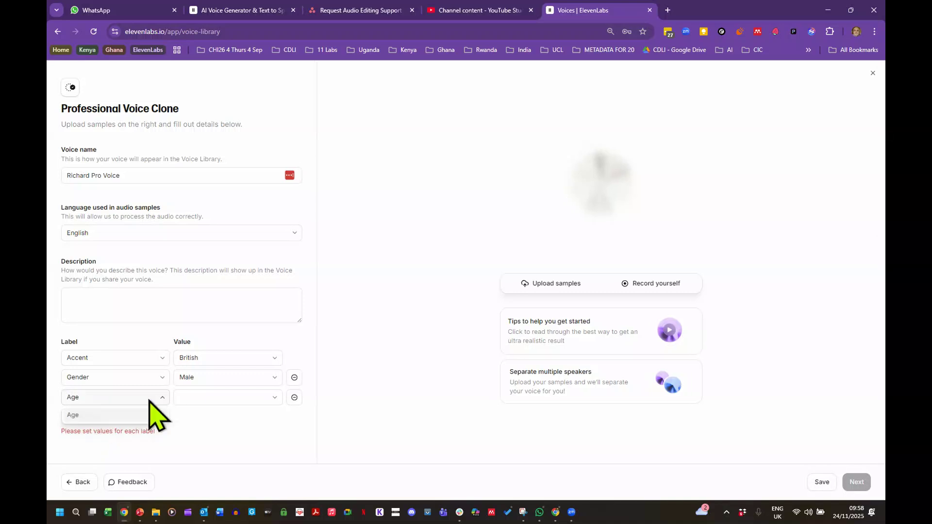
left_click(203, 397)
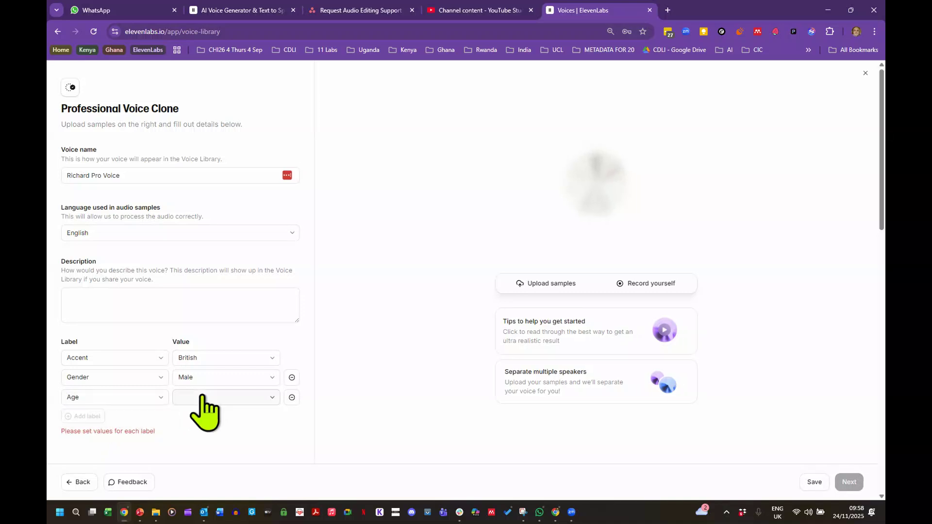
left_click(203, 397)
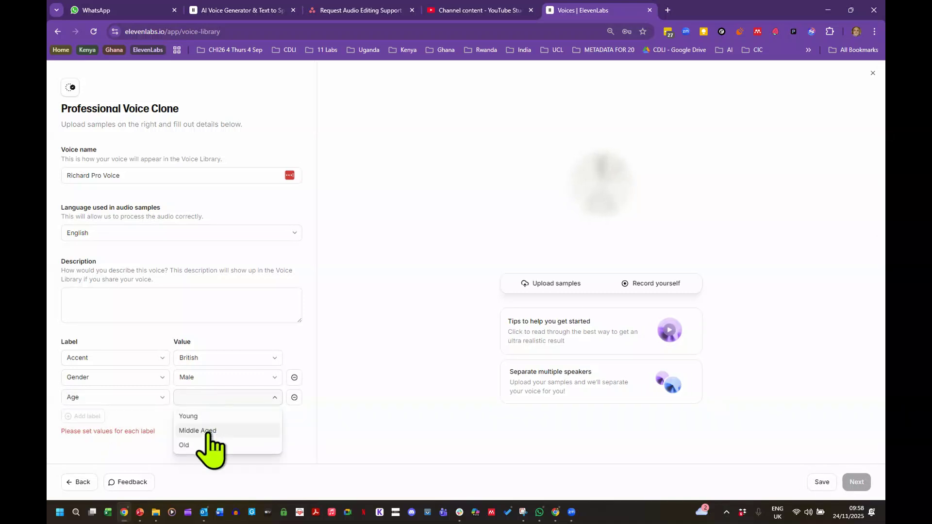
left_click(213, 432)
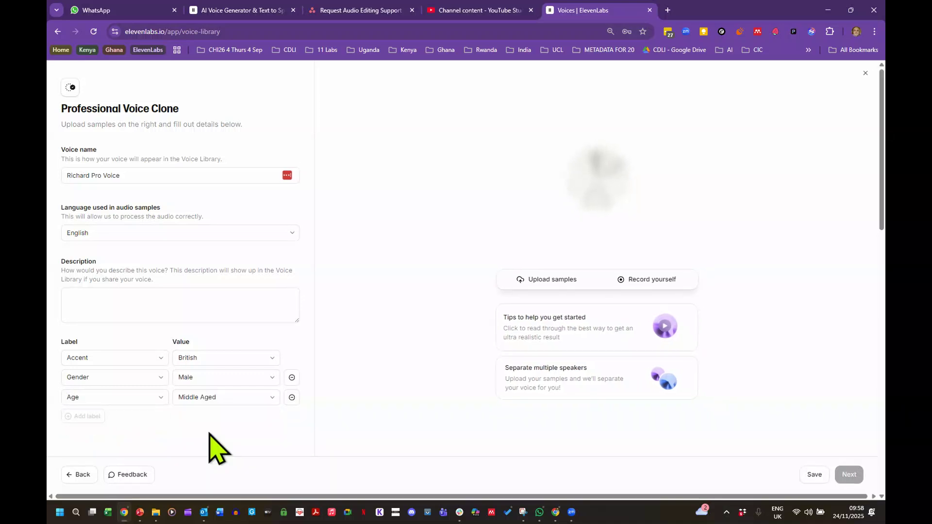
Examine the full range of accent options for the Accent label, including regional and foreign accents, keeping British.
left_click(241, 361)
scroll(233, 310, "down", 5)
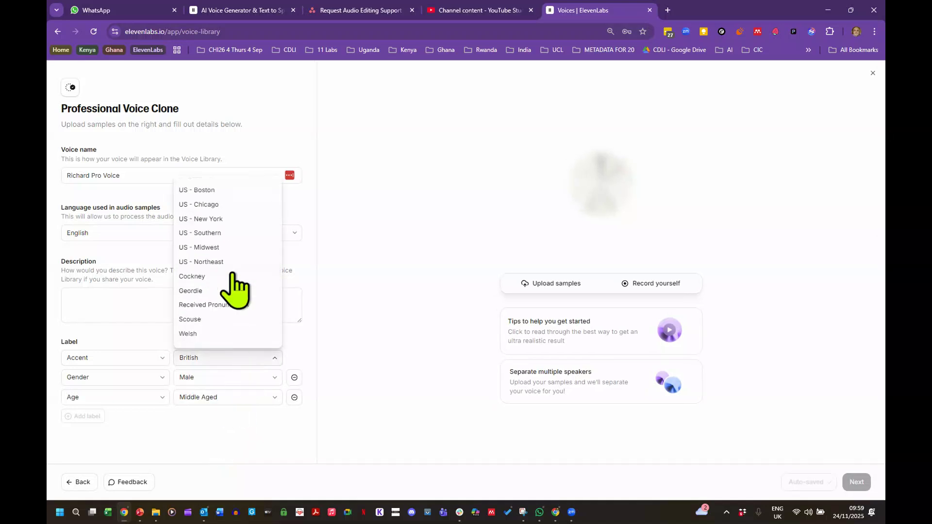
scroll(235, 292, "up", 5)
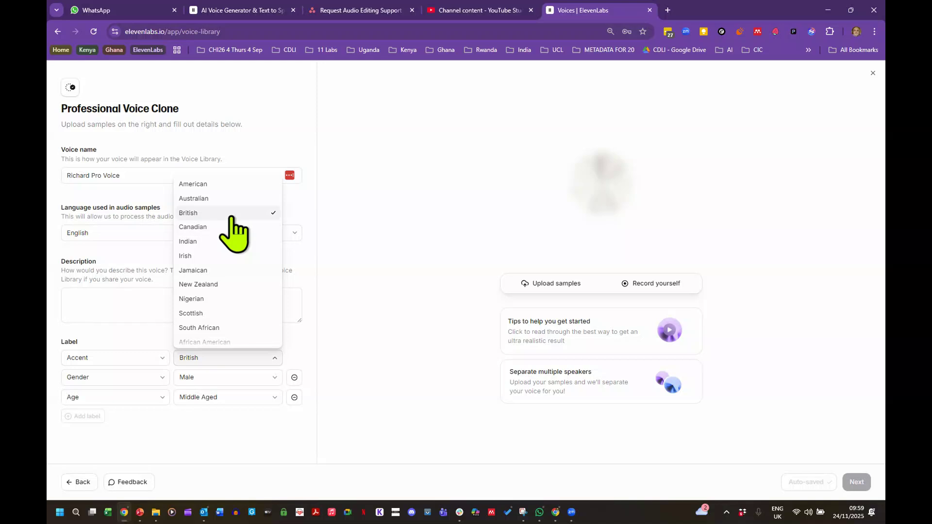
scroll(235, 233, "down", 3)
scroll(235, 233, "up", 2)
scroll(233, 233, "down", 4)
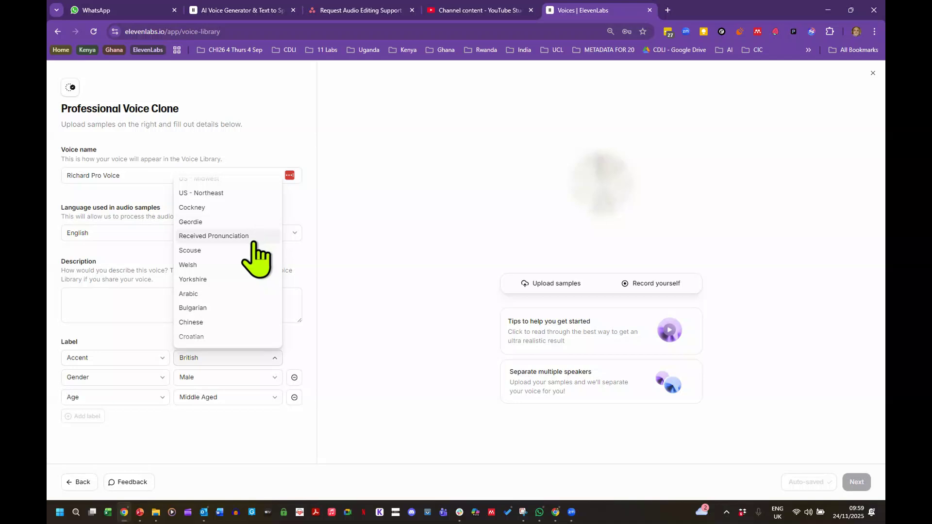
scroll(259, 286, "down", 3)
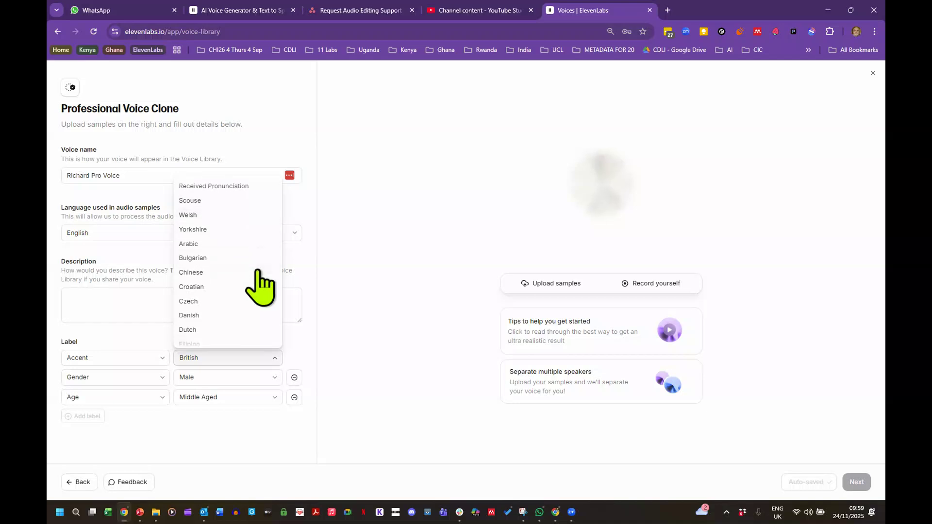
scroll(260, 286, "down", 3)
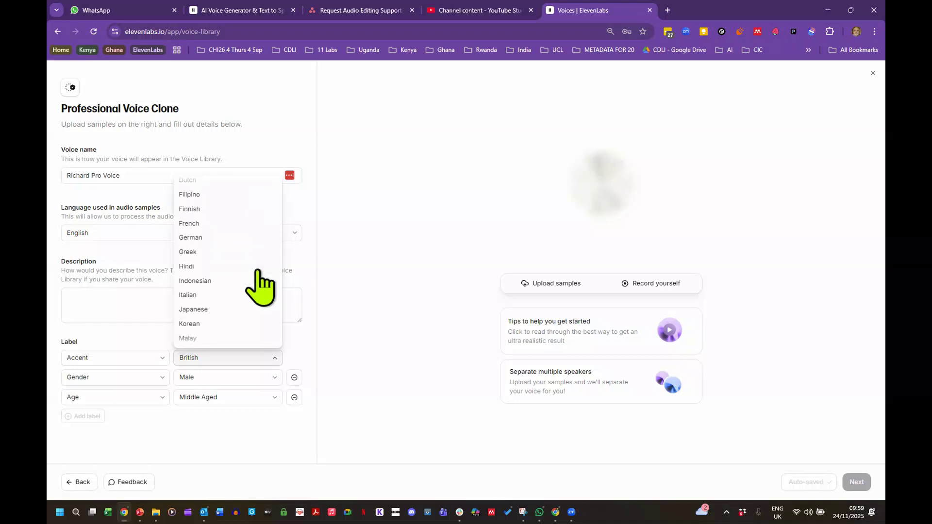
scroll(261, 286, "down", 2)
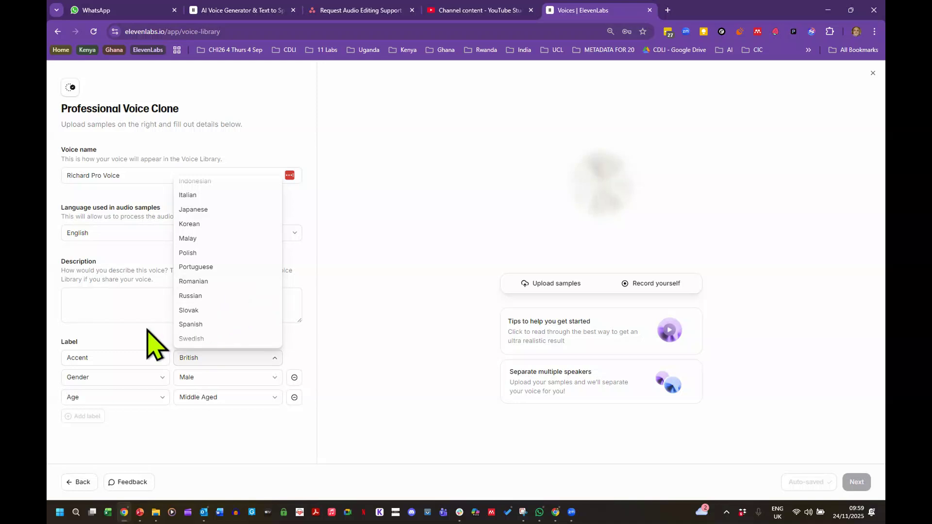
scroll(196, 301, "up", 8)
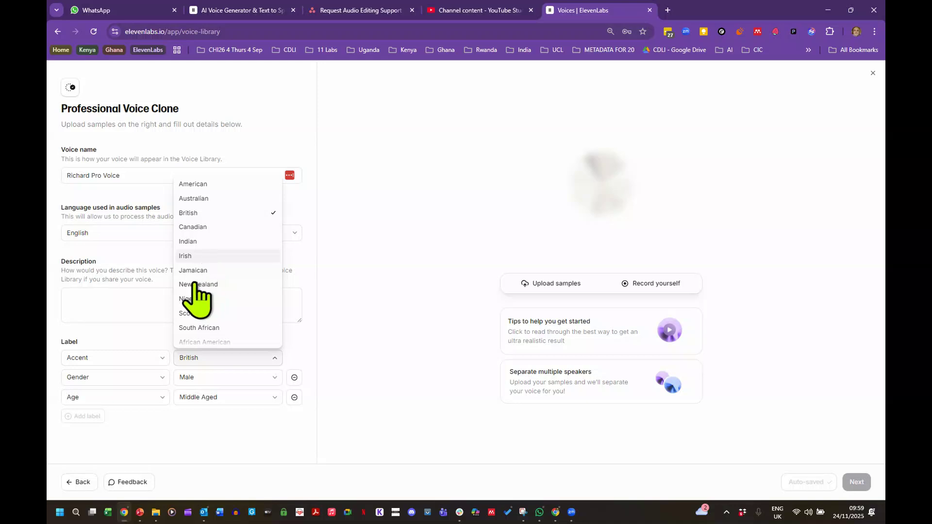
left_click(131, 335)
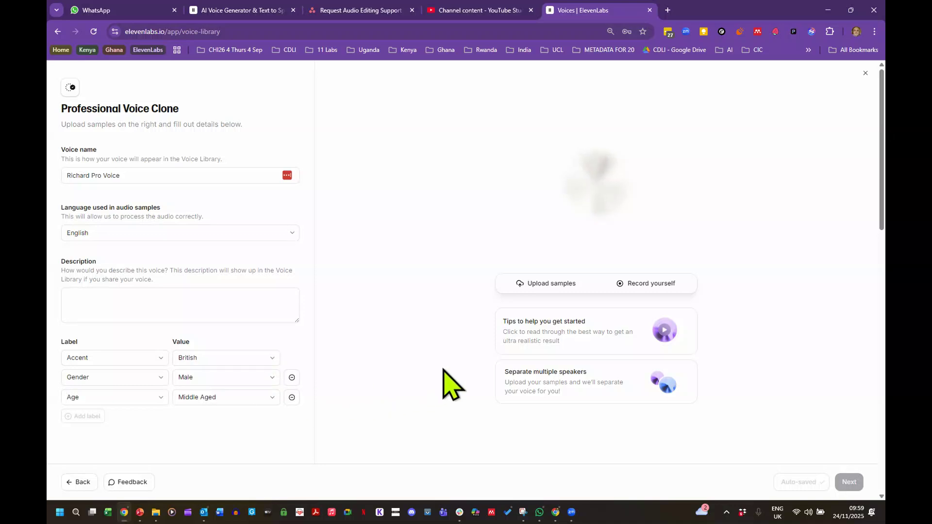
Choose to record audio samples directly and load the English Conversational script for reading.
left_click(633, 285)
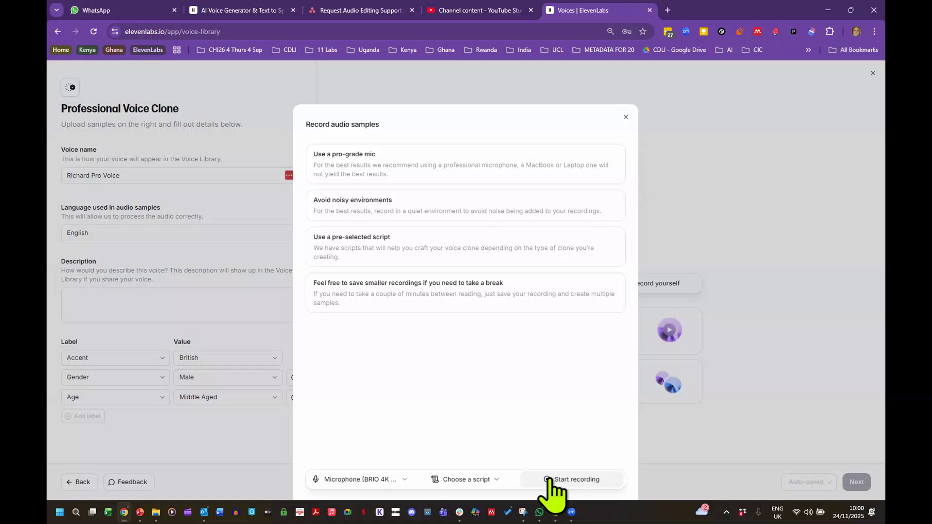
left_click(481, 487)
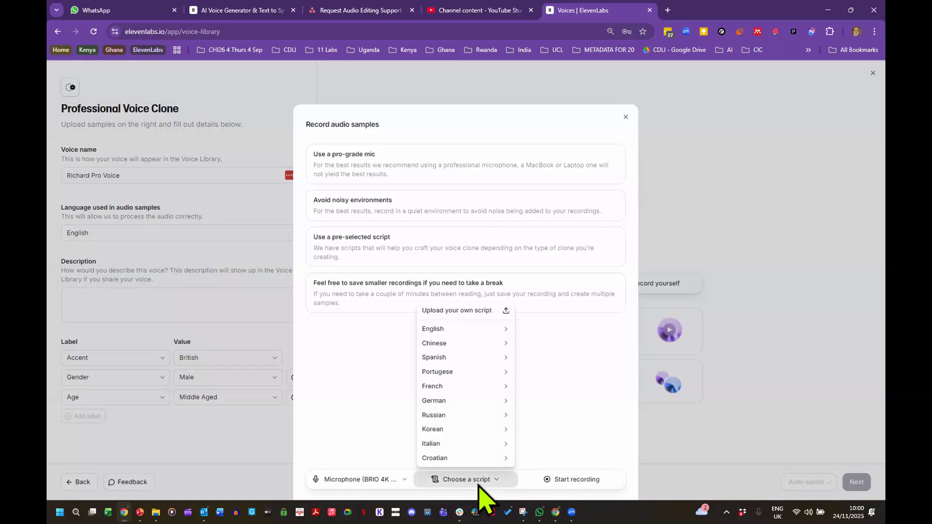
mouse_move(499, 329)
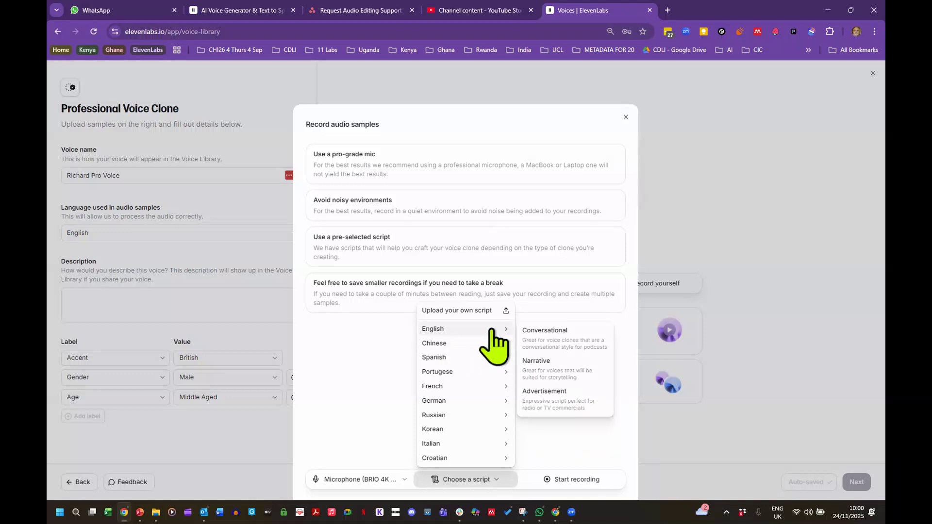
left_click(561, 332)
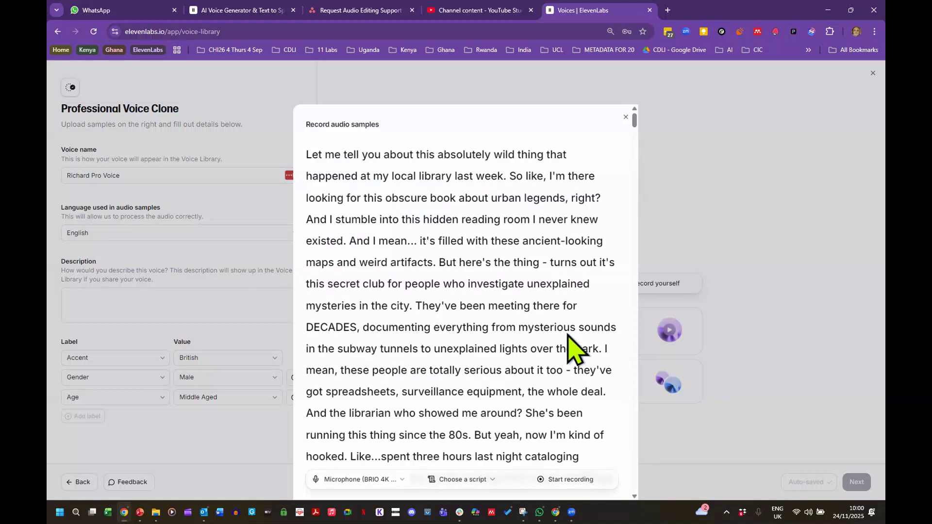
Read through the English Conversational script, return to its beginning, and close the audio sample recording dialog.
scroll(493, 293, "down", 4)
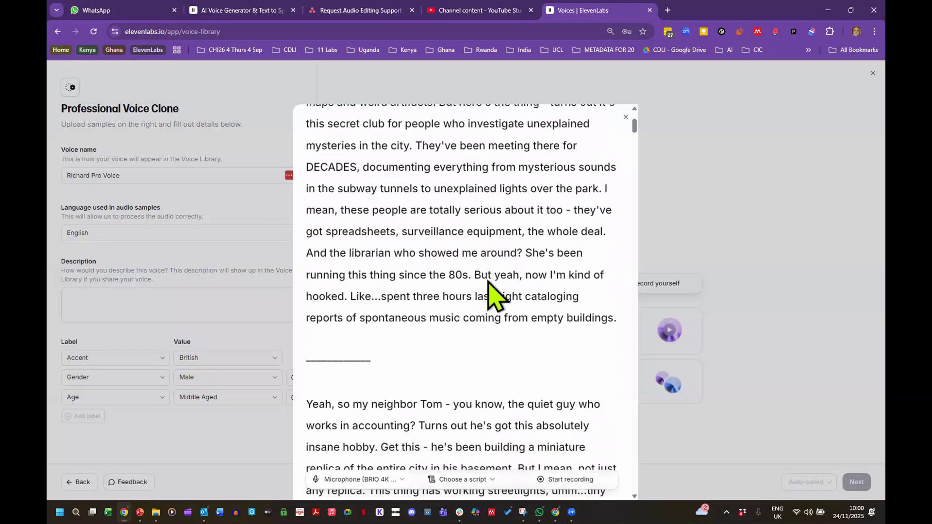
scroll(487, 283, "down", 10)
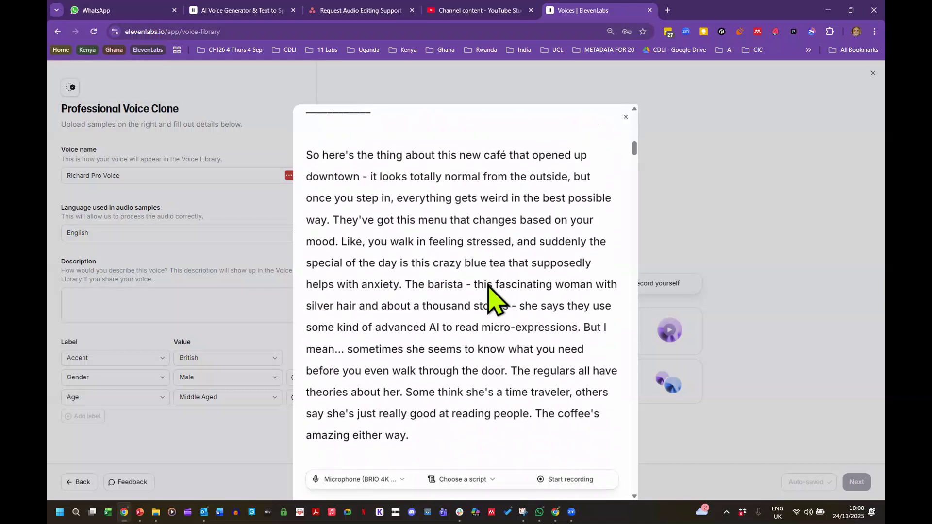
scroll(489, 285, "up", 15)
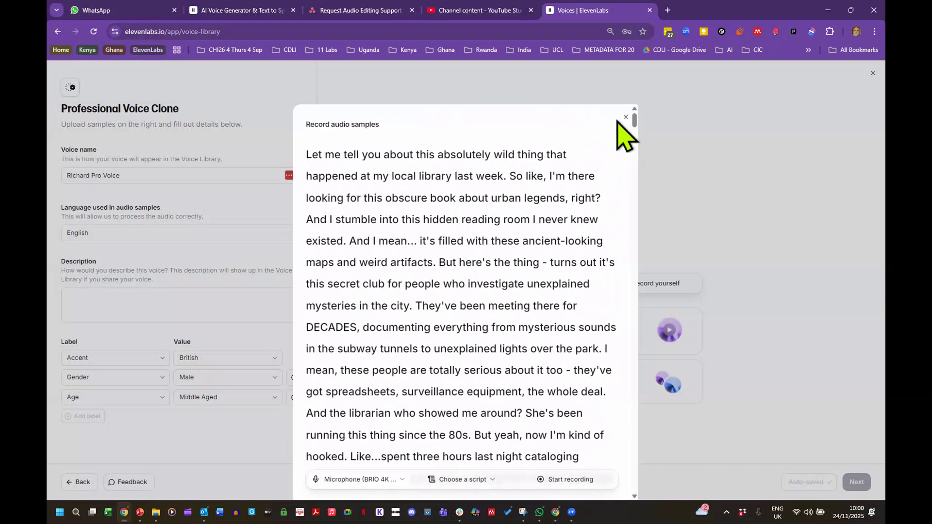
left_click(627, 118)
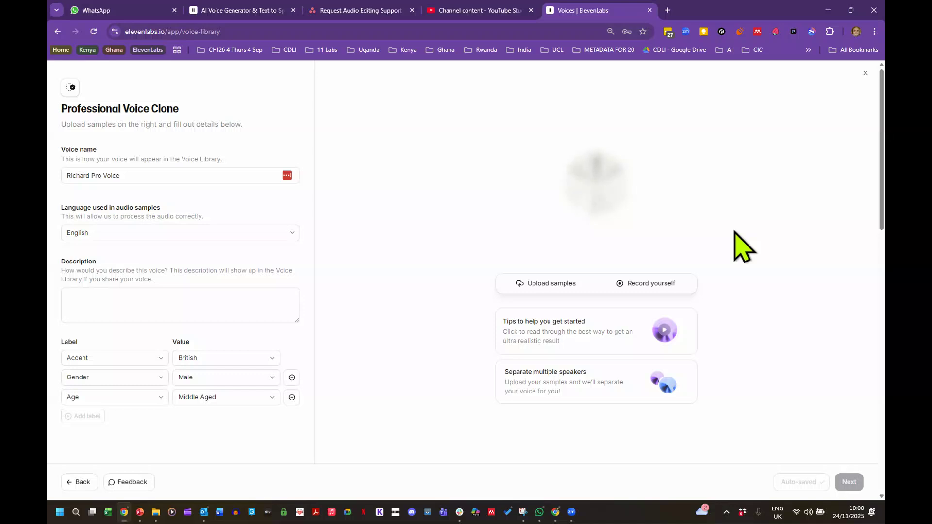
Upload the 30 min book reading recording from the Recordings folder as the voice sample.
left_click(549, 287)
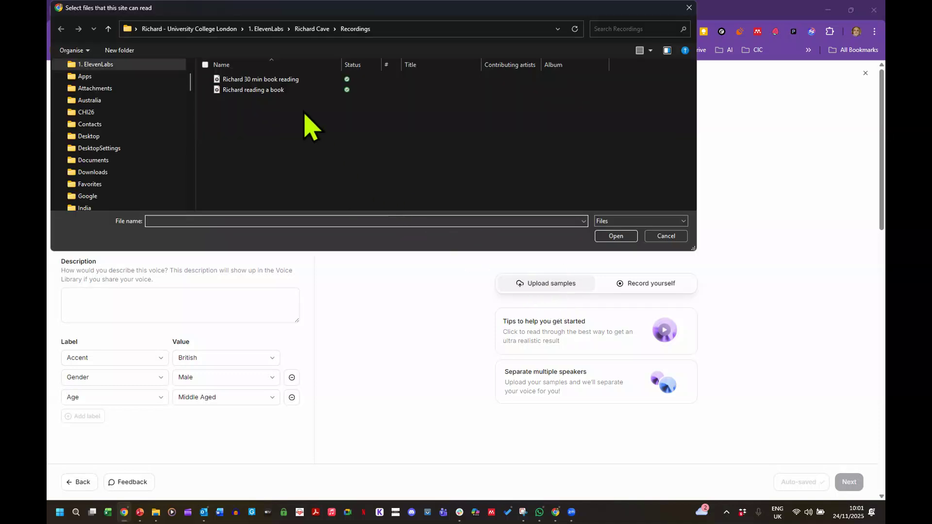
left_click(285, 81)
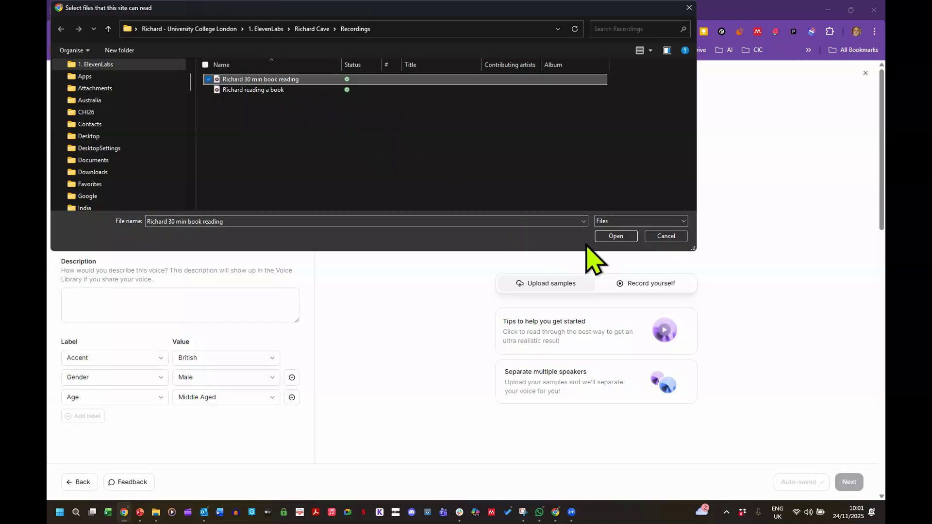
left_click(614, 237)
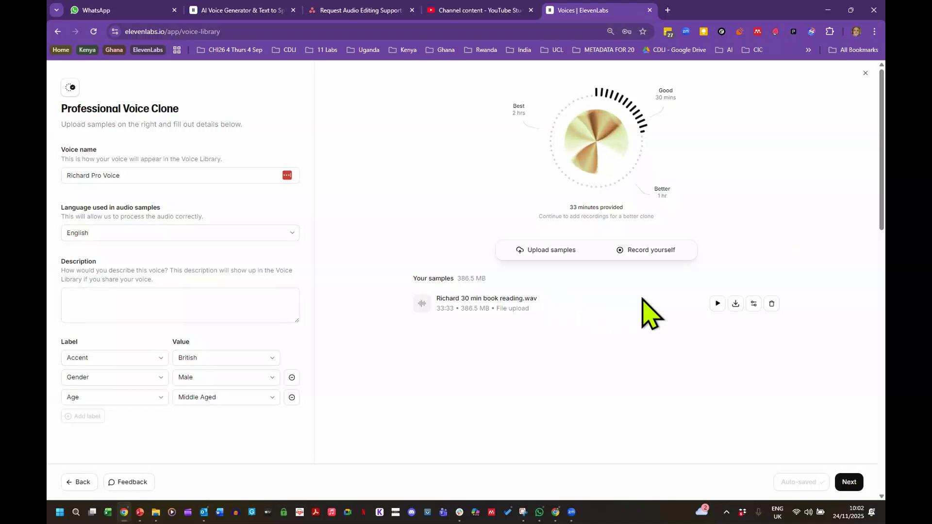
Try to open the uploaded sample's audio settings and reload the page.
left_click(754, 304)
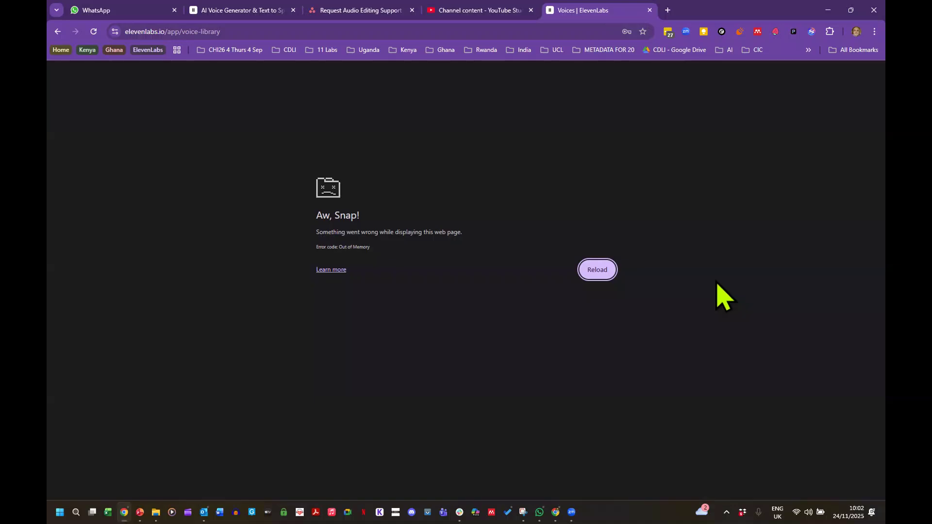
left_click(598, 270)
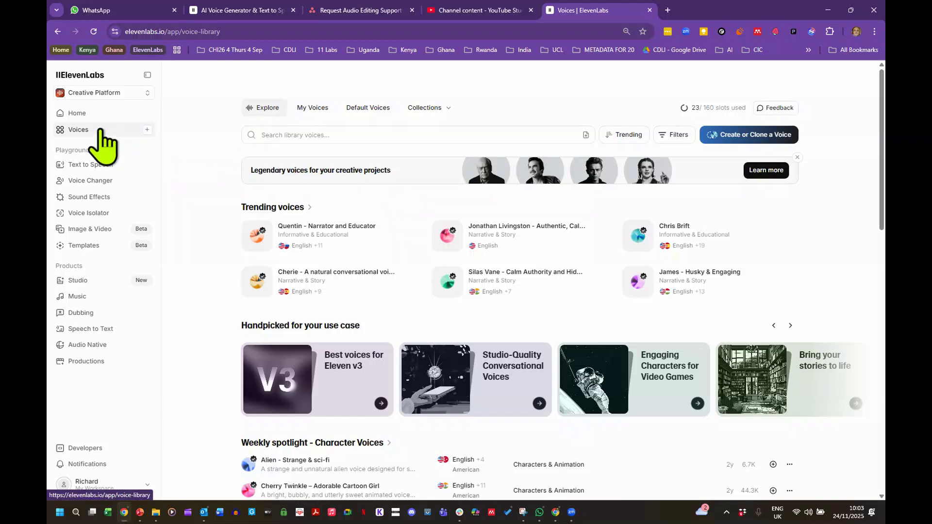
Find the Pro Voice under My Voices and reopen it for editing.
left_click(147, 130)
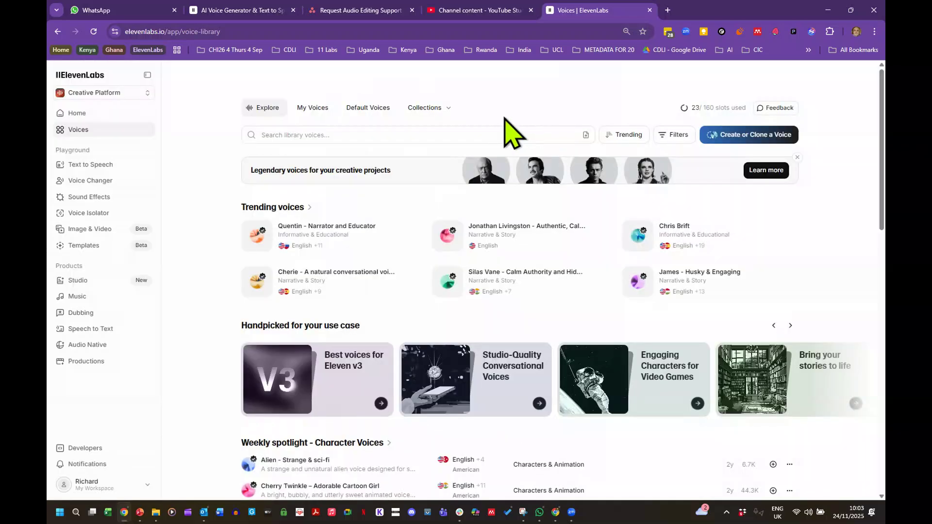
left_click(318, 108)
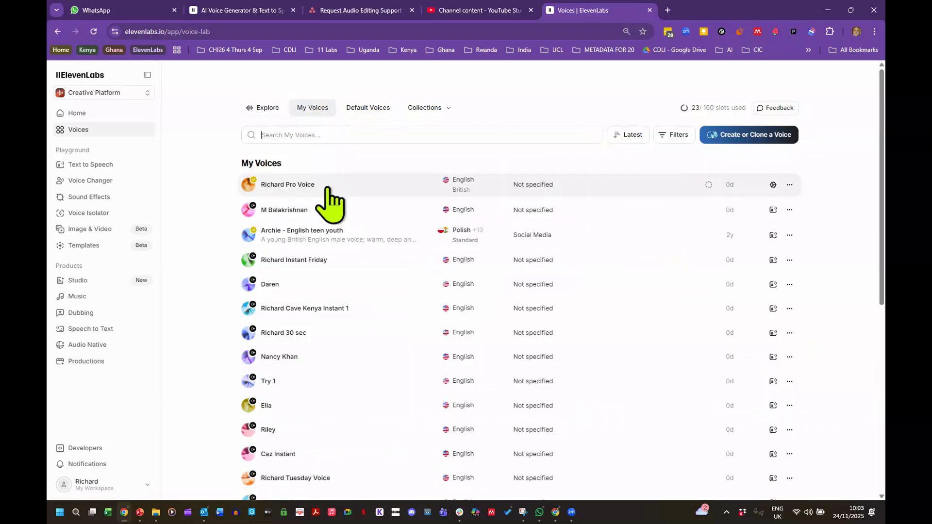
left_click(789, 185)
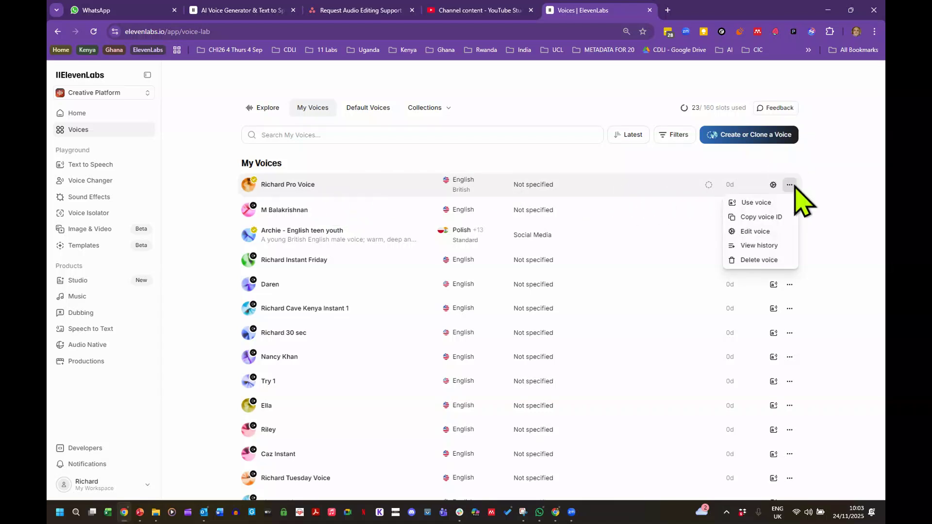
left_click(755, 233)
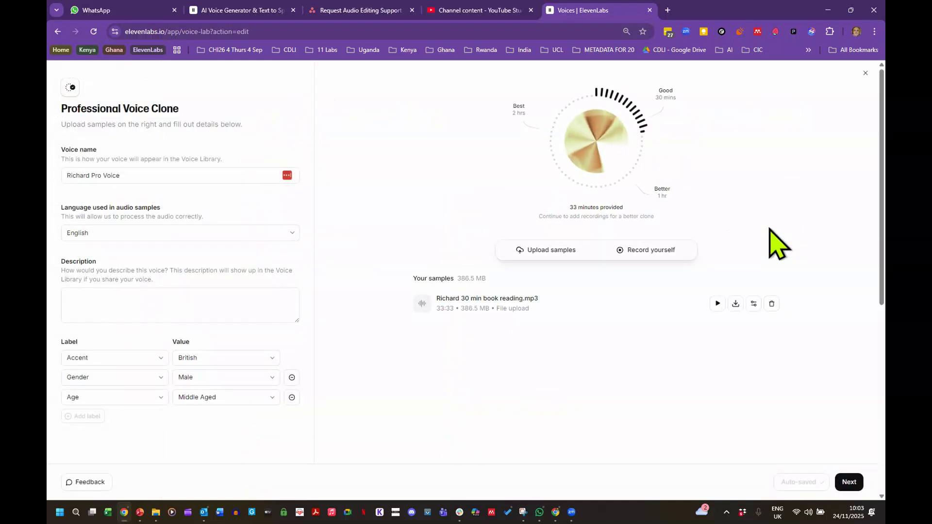
View the uploaded sample's noise removal, trimming and speaker separation settings, then close them without changes.
left_click(754, 305)
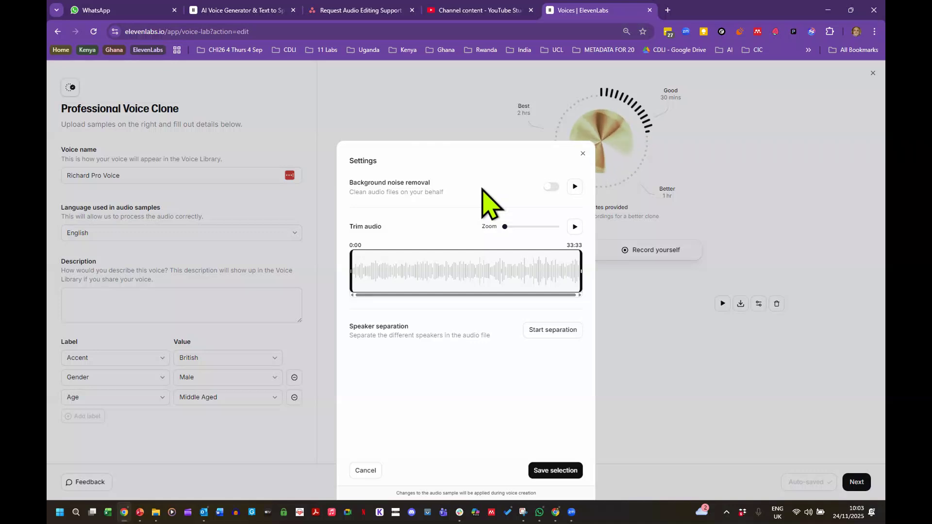
left_click(583, 154)
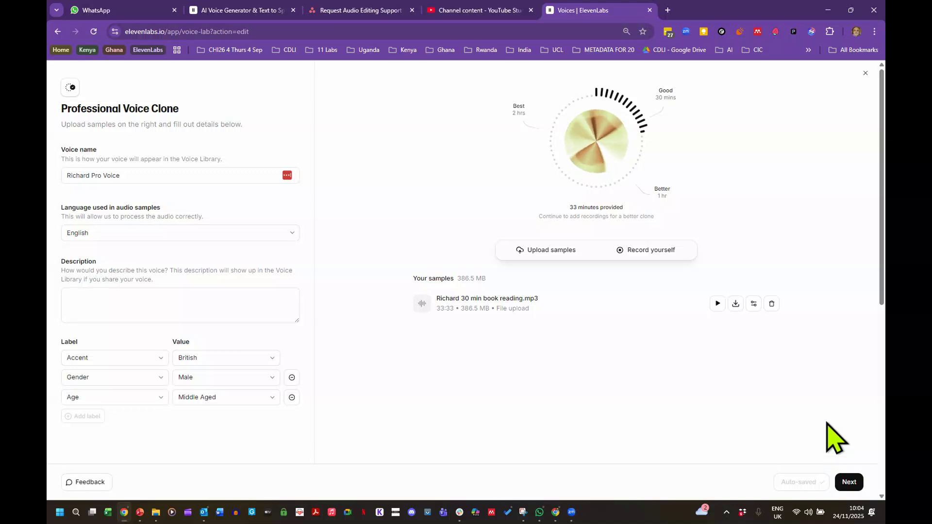
Proceed to voice verification, view the manual verification request form, and close it without submitting.
left_click(849, 482)
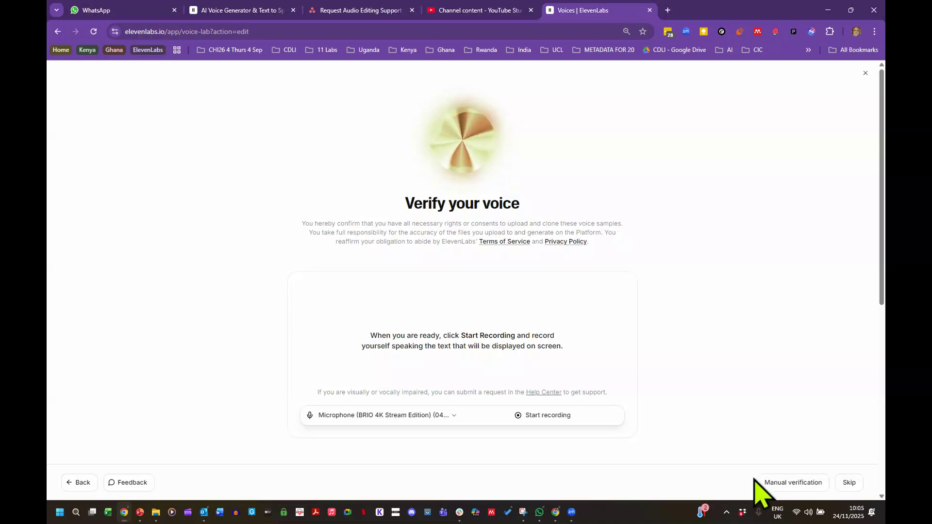
left_click(788, 483)
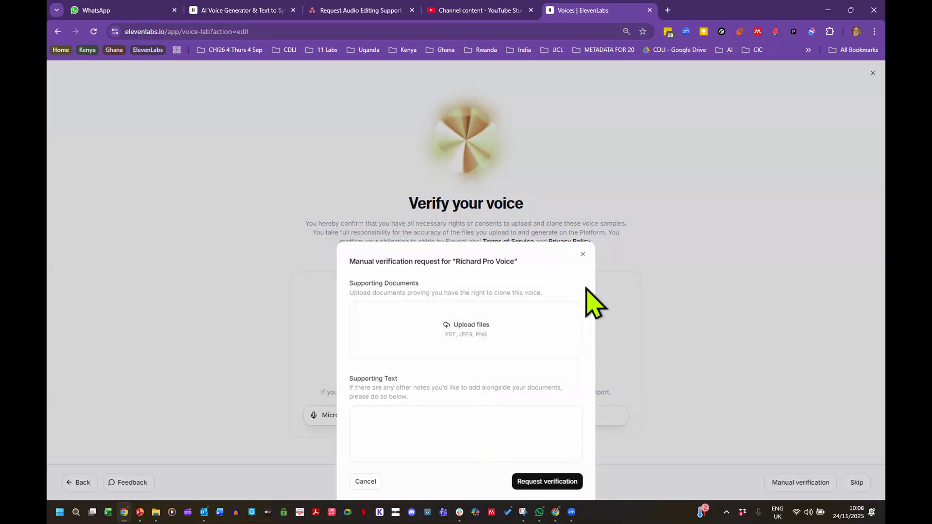
left_click(583, 255)
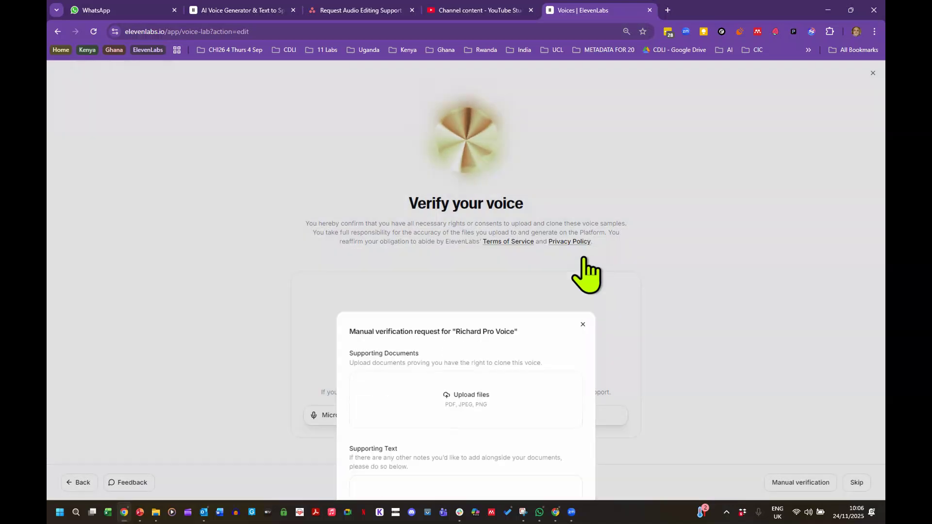